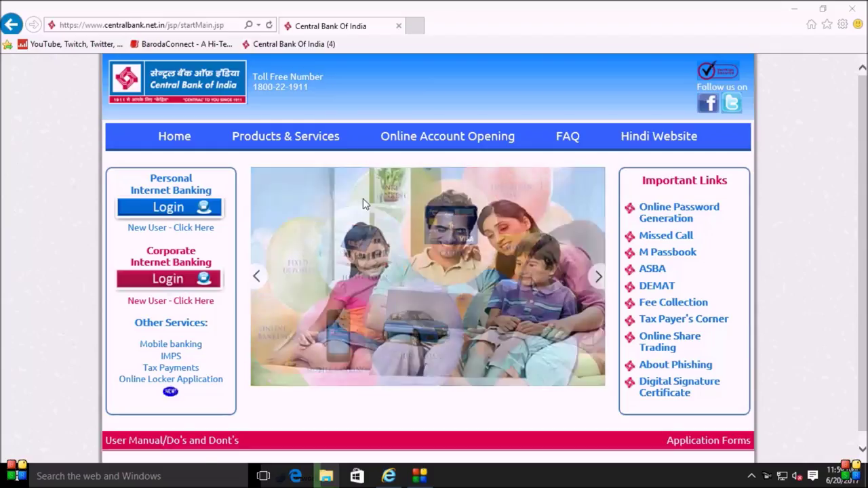
Step: Open Personal Internet Banking login, proceed past the security tip, and enter the login credentials
left_click(179, 214)
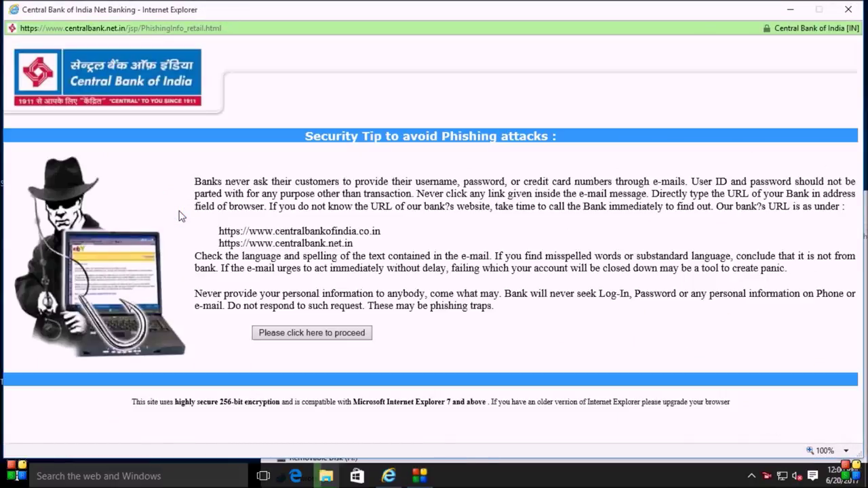
left_click(297, 333)
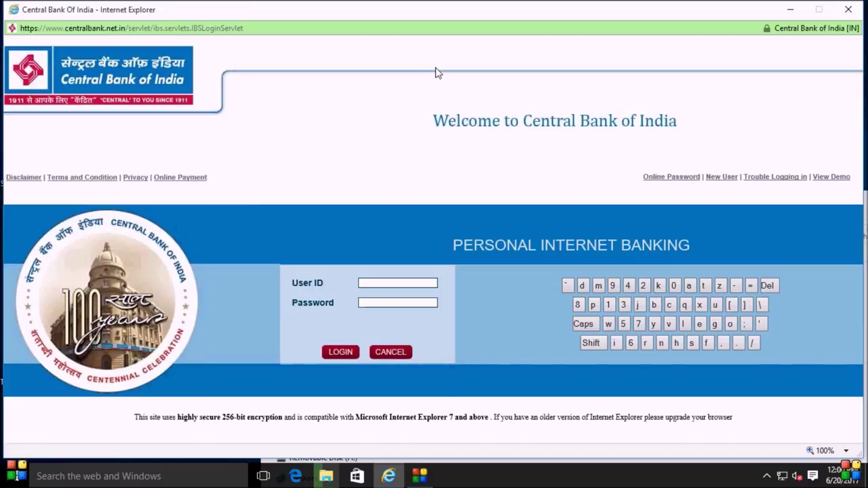
type("a")
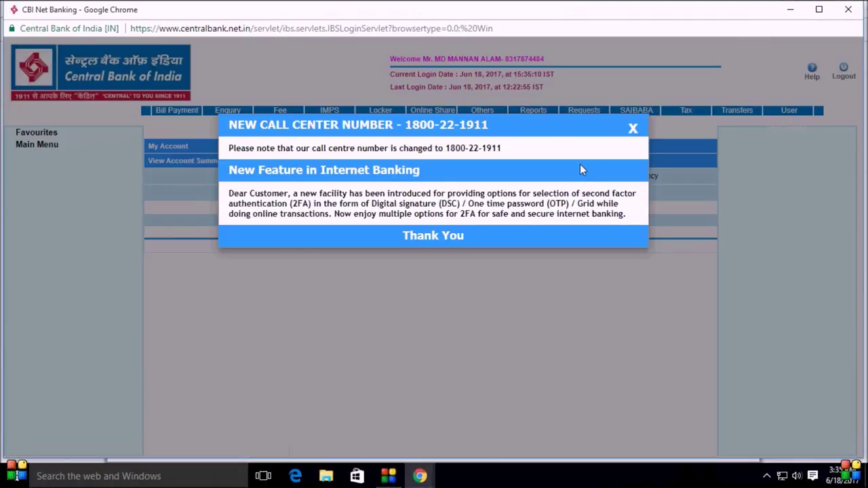
Step: Close the call-centre notice and browse the full Main Menu services list
left_click(633, 130)
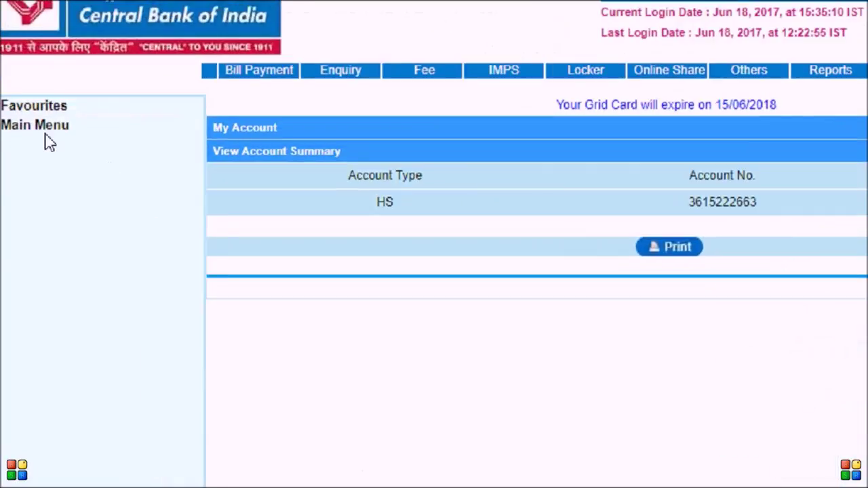
left_click(30, 127)
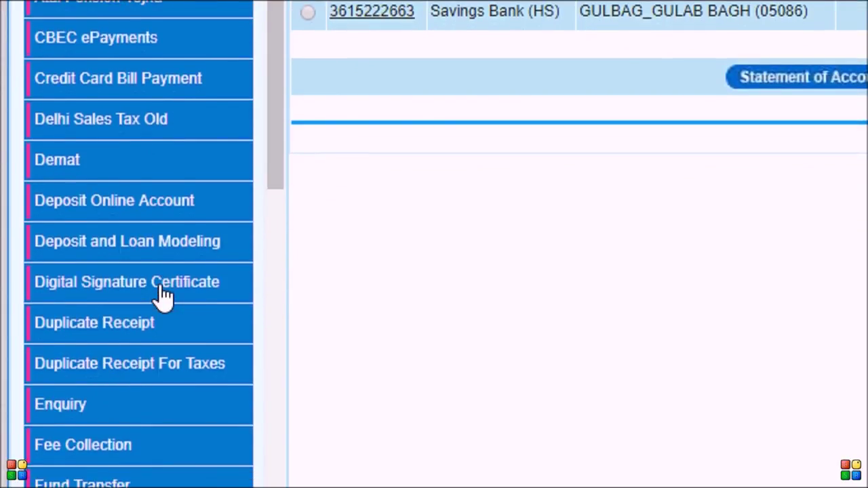
scroll(163, 295, "down", 3)
scroll(163, 295, "down", 2)
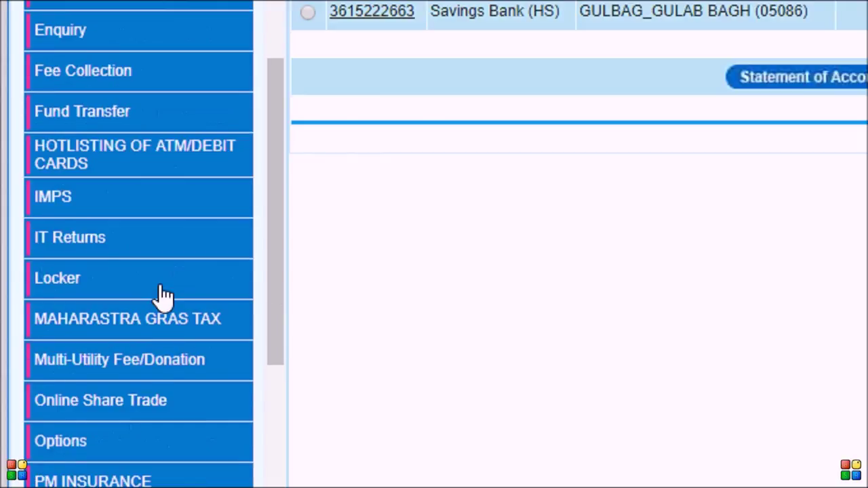
scroll(163, 295, "down", 4)
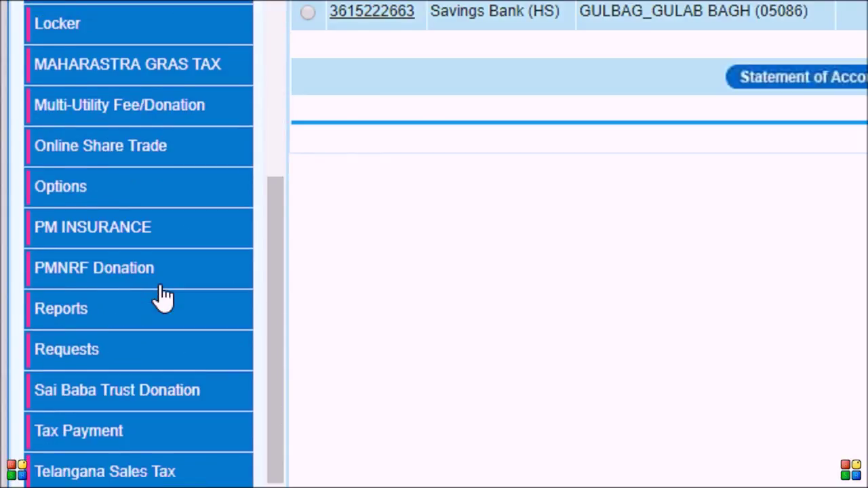
scroll(163, 295, "down", 1)
scroll(162, 295, "up", 4)
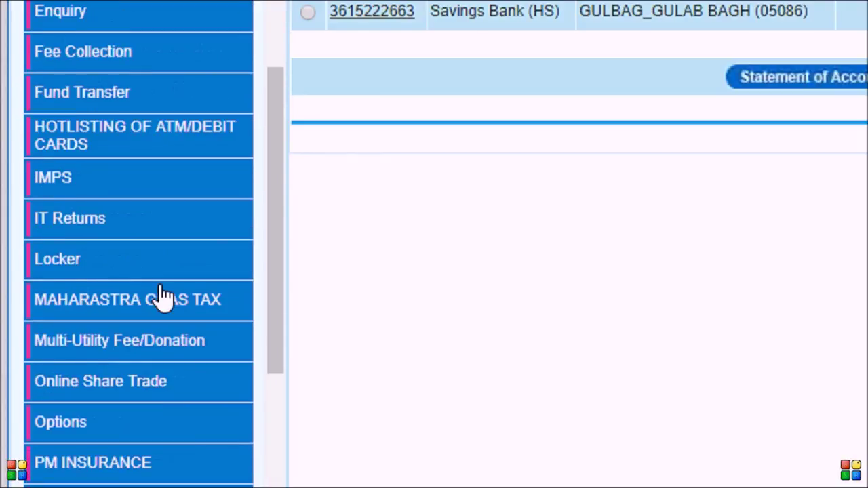
scroll(163, 296, "up", 2)
scroll(163, 297, "up", 4)
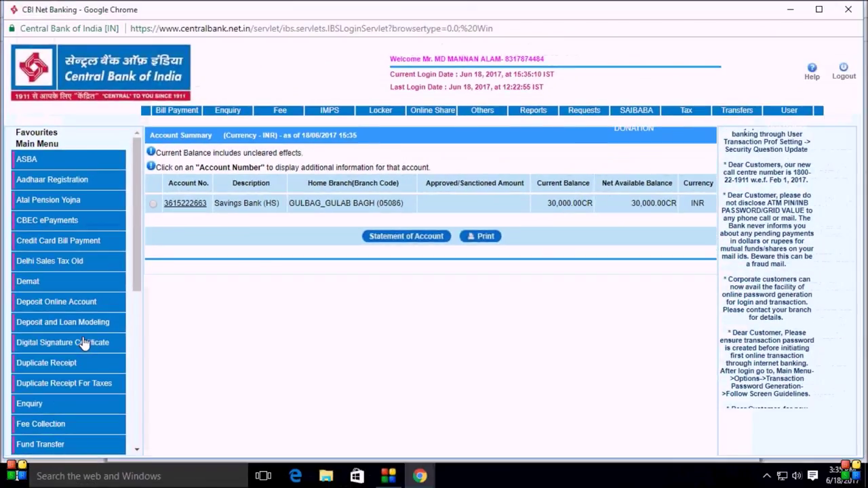
scroll(84, 337, "down", 1)
scroll(84, 337, "down", 1)
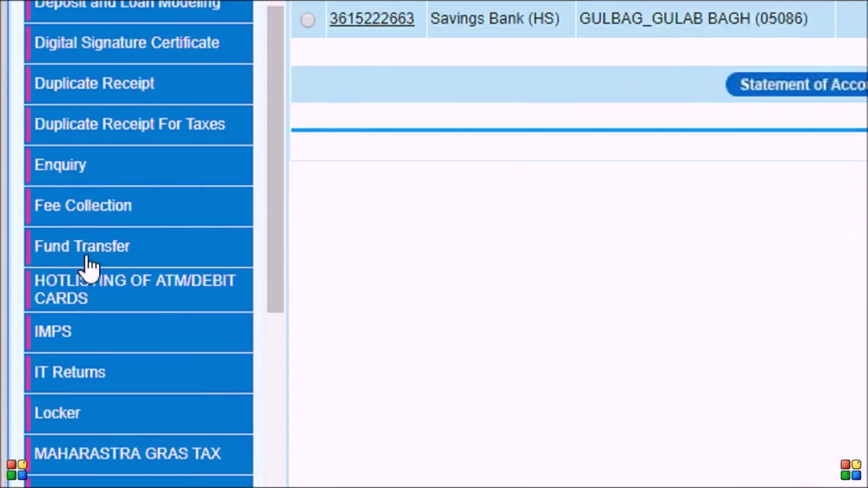
Step: Open Fund Transfer > Add Beneficiary, acknowledge the relationship alert, and choose Other Bank
left_click(87, 251)
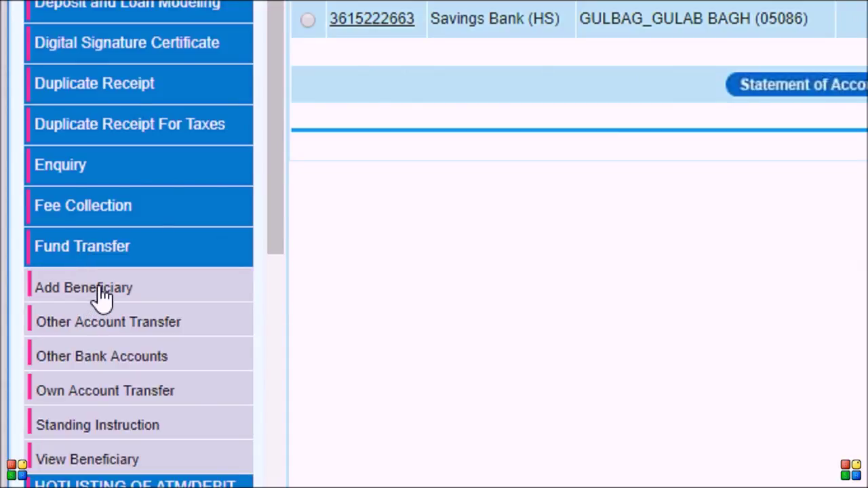
left_click(100, 293)
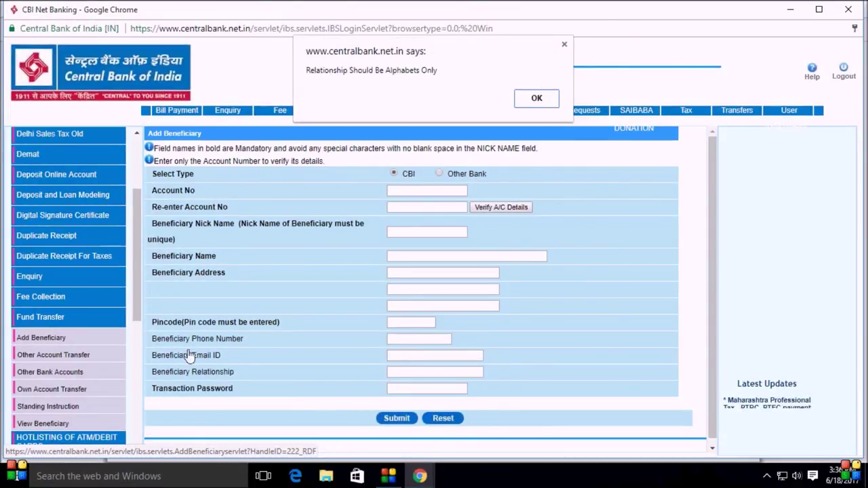
left_click(539, 99)
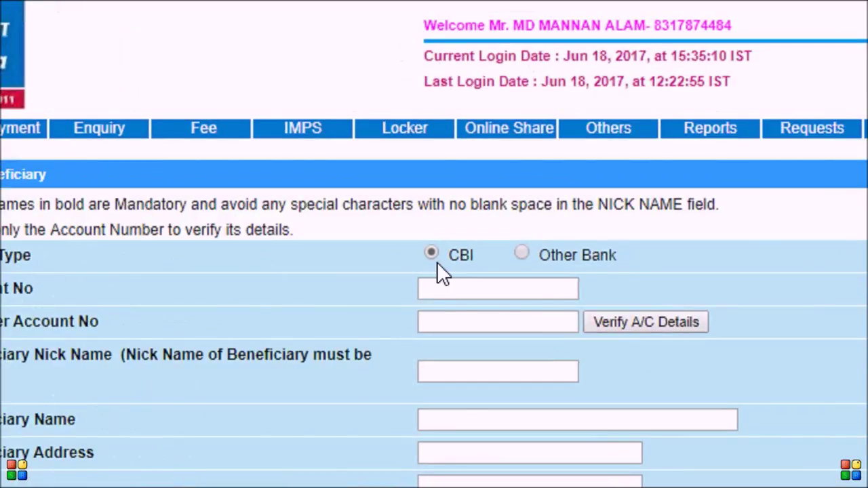
left_click(518, 253)
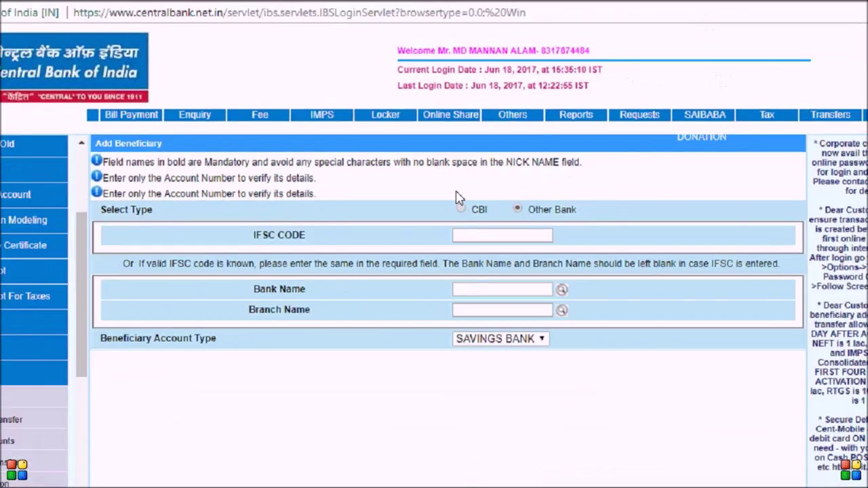
Step: Dismiss the relationship alert again and keep SAVINGS BANK as the beneficiary account type
left_click(542, 98)
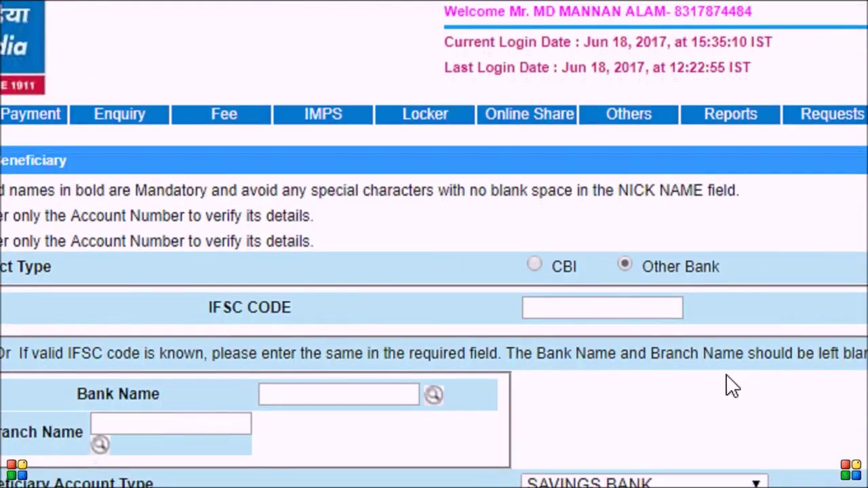
left_click(533, 306)
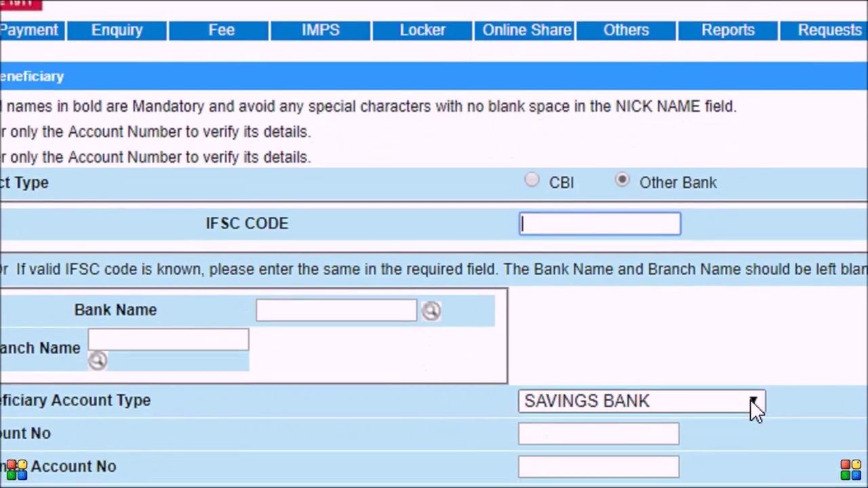
left_click(752, 401)
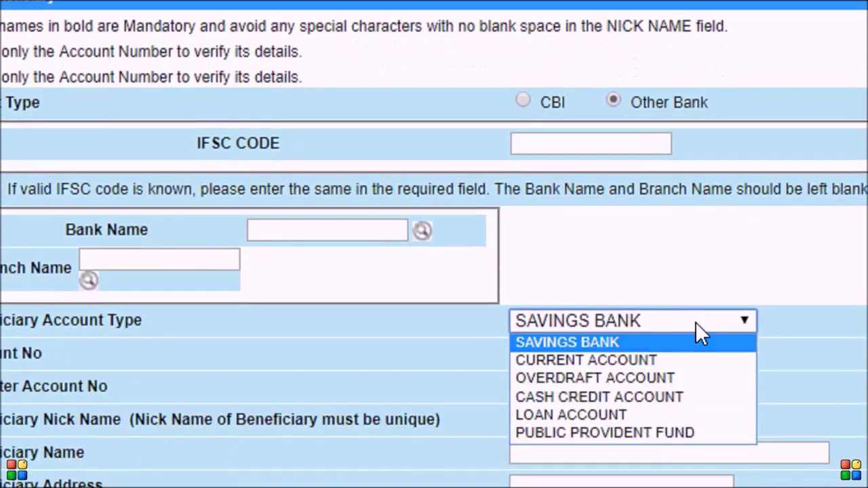
left_click(696, 323)
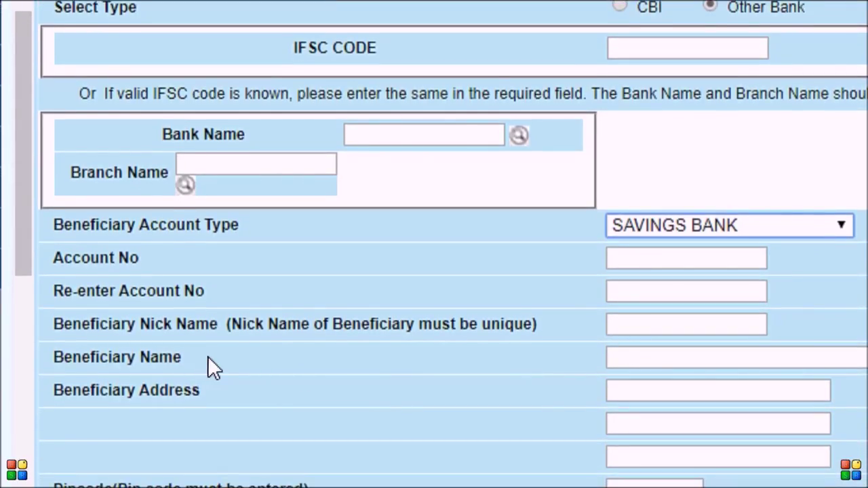
left_click(664, 360)
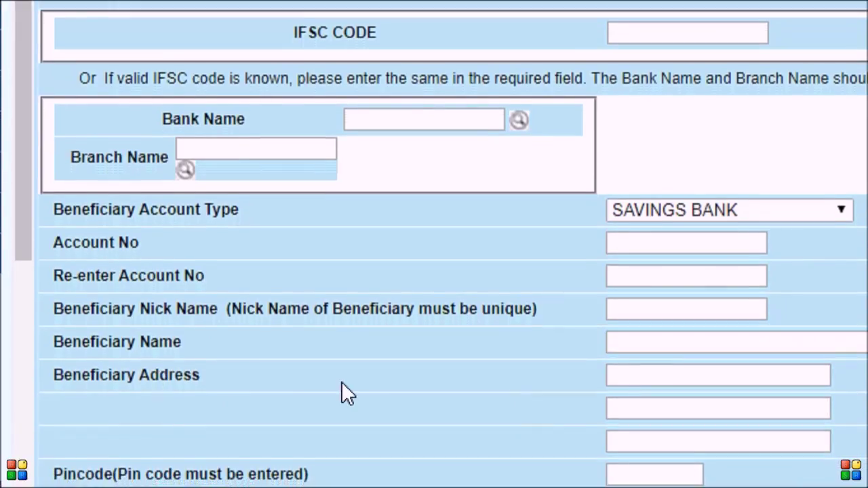
left_click(631, 375)
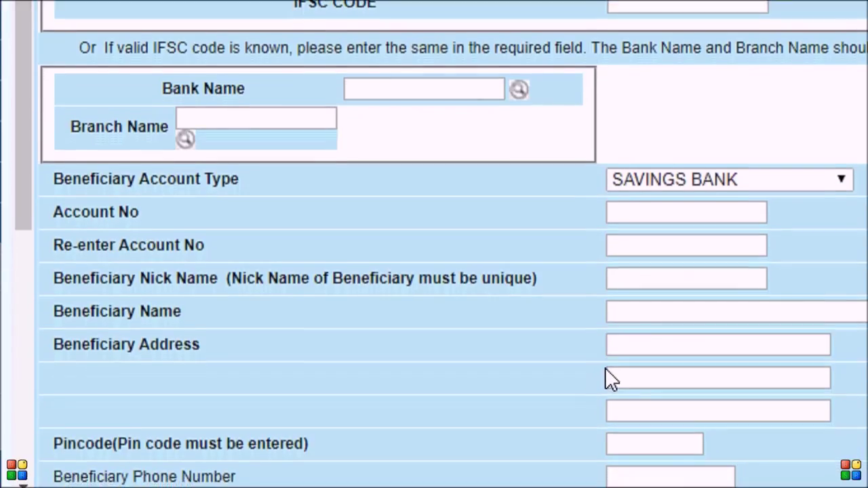
left_click(630, 390)
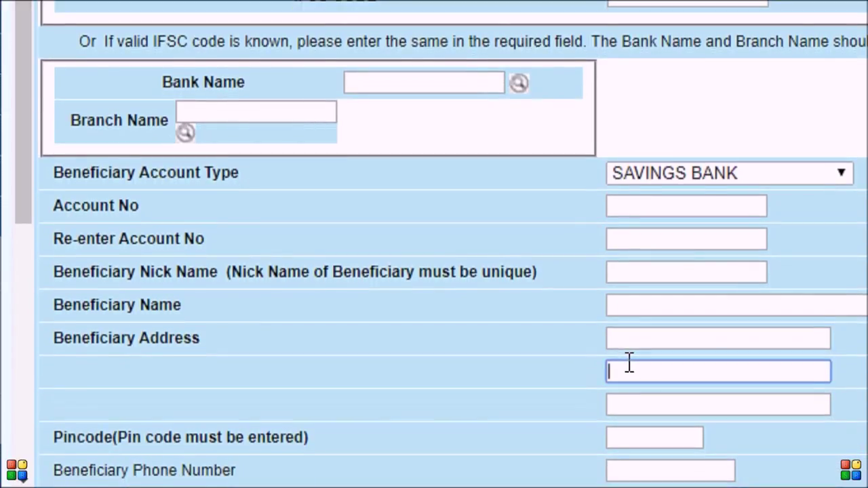
left_click(632, 421)
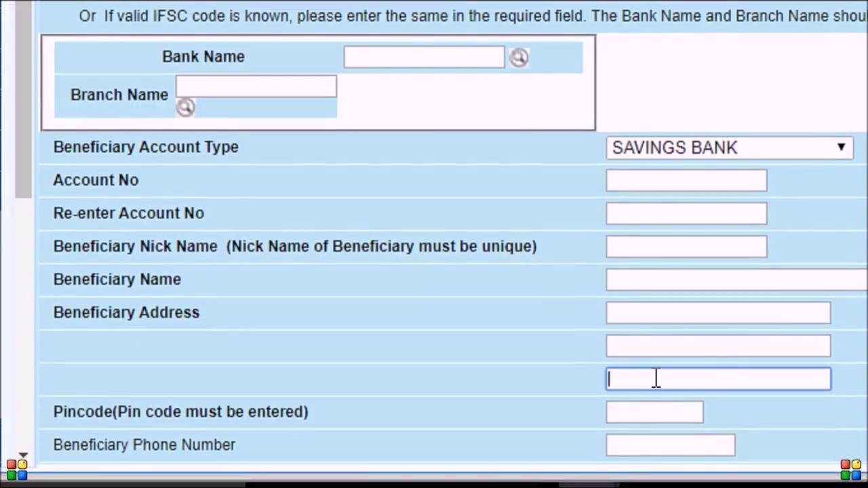
scroll(740, 329, "down", 3)
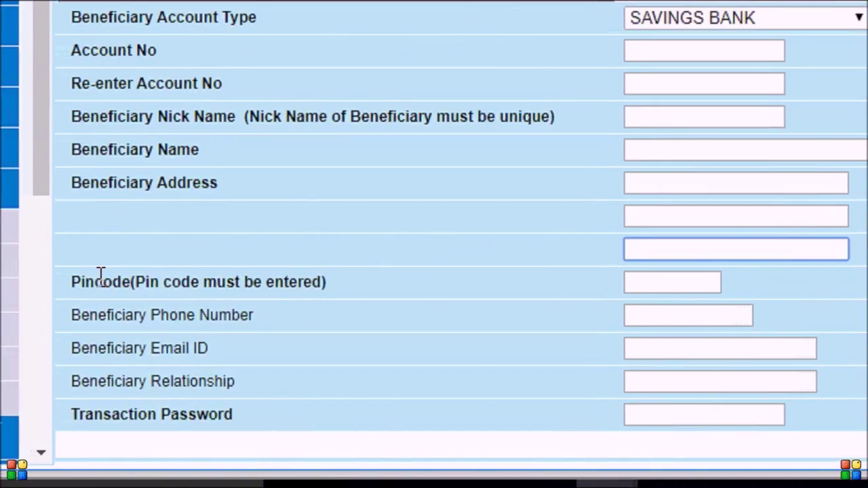
left_click(676, 282)
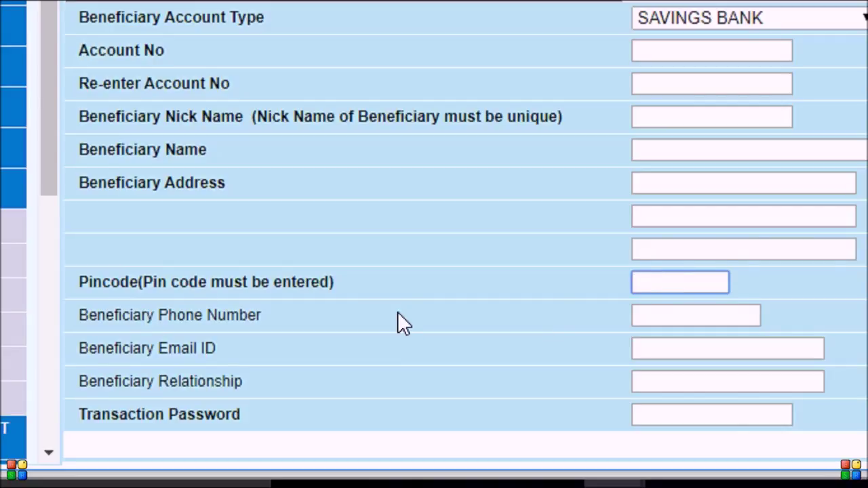
left_click(657, 315)
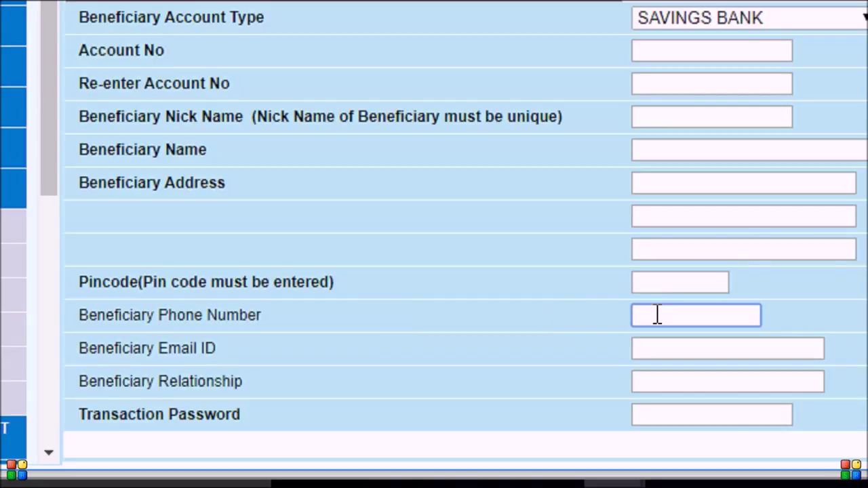
scroll(373, 306, "down", 2)
left_click(158, 254)
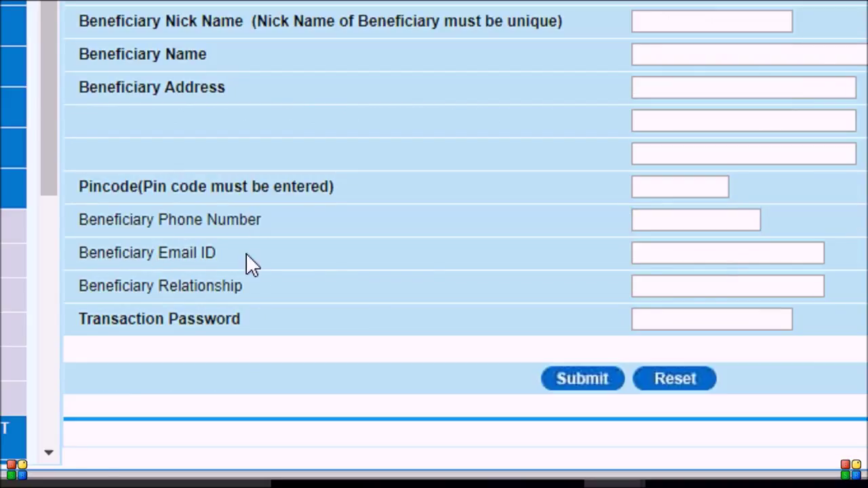
left_click(674, 252)
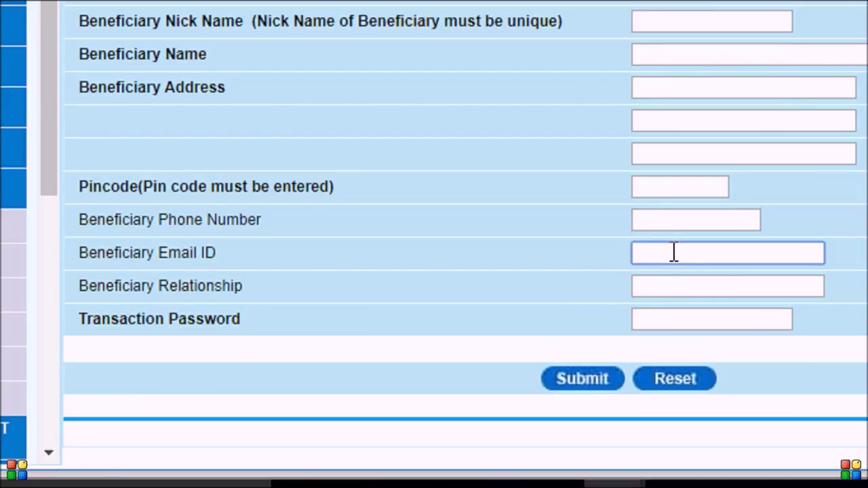
left_click(665, 286)
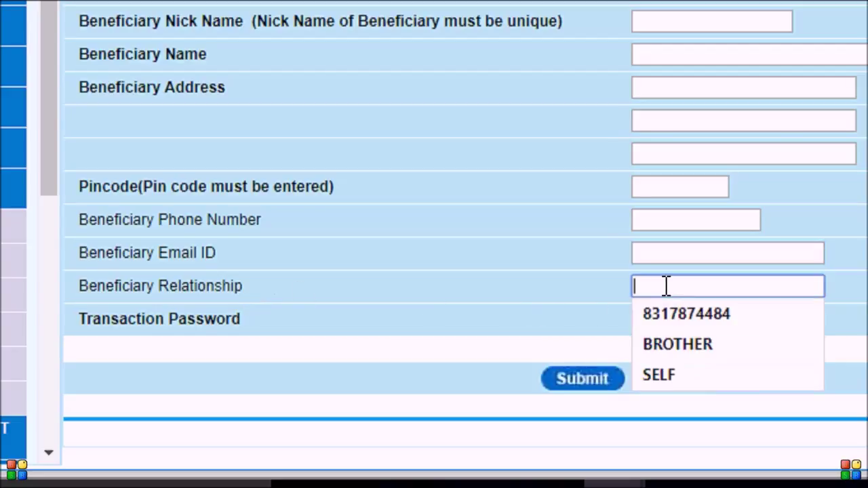
left_click(598, 279)
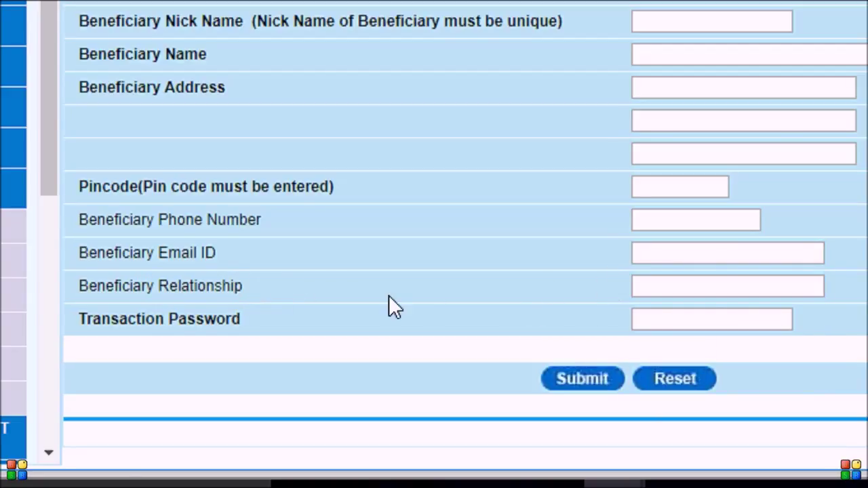
left_click(651, 320)
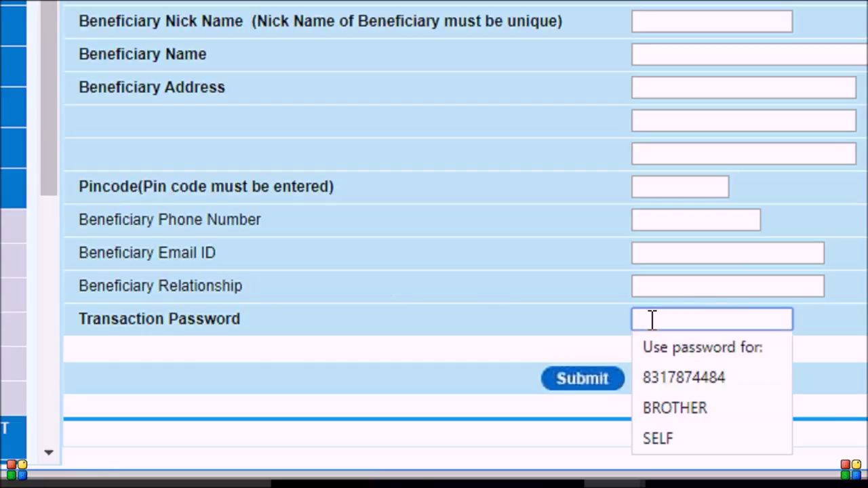
left_click(512, 316)
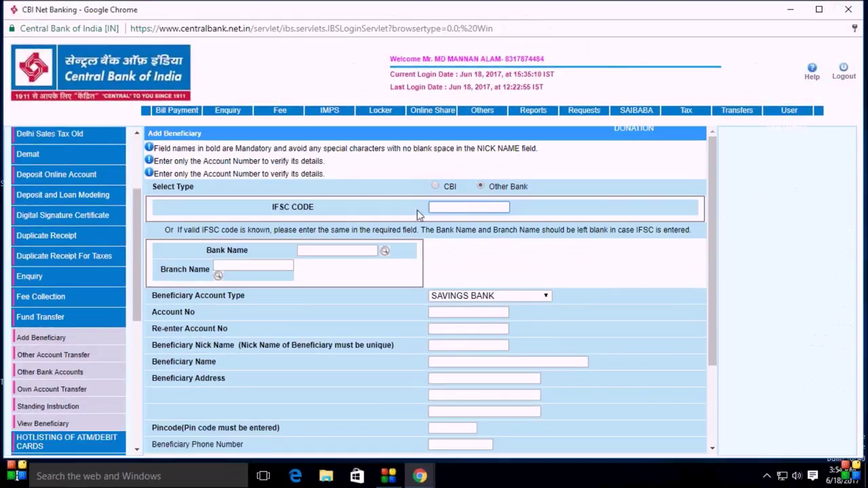
Step: Enter IFSC code CBIN0012638 and the beneficiary's account number in both account number fields
left_click(443, 204)
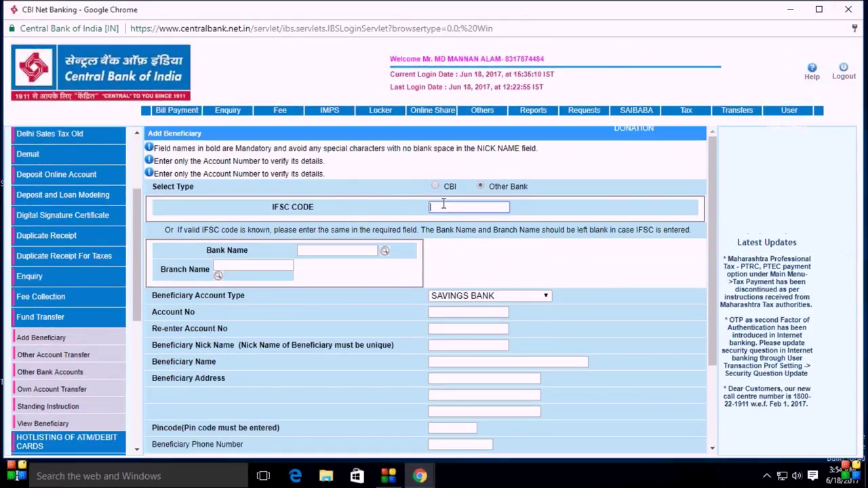
type("CBIN00121")
key("BackSpace")
type("638")
left_click(455, 311)
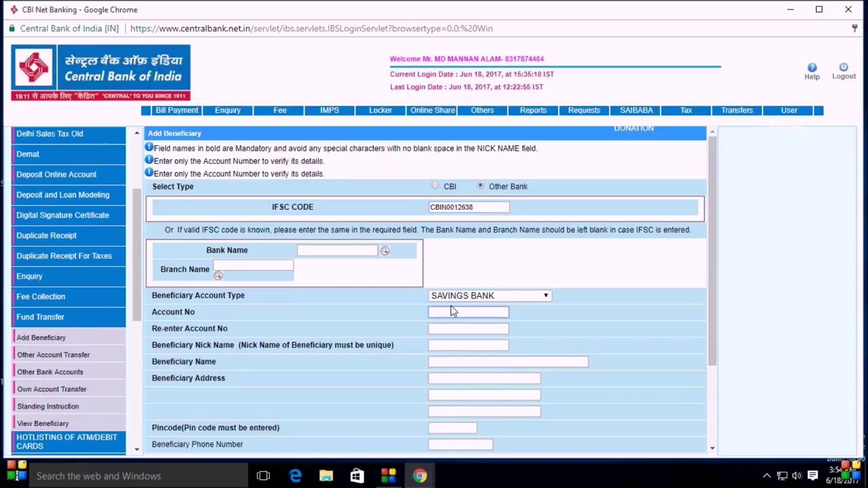
left_click(459, 328)
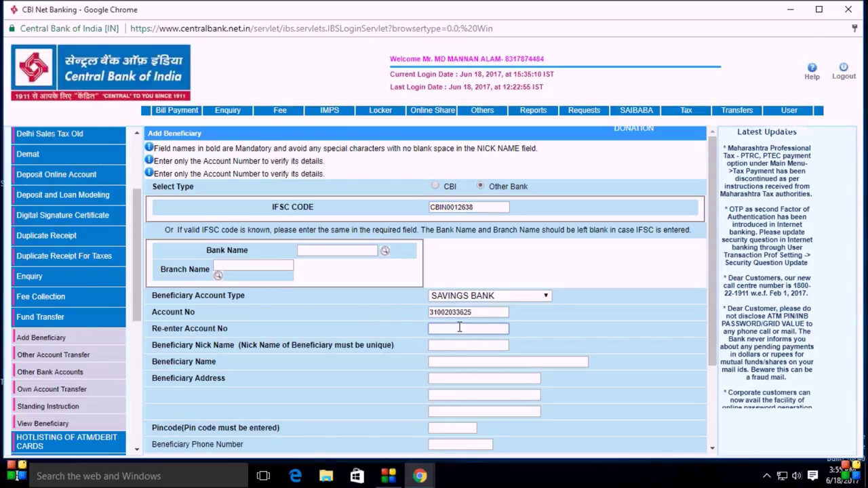
Step: Fill in the beneficiary's full name, three address lines and pincode
left_click(457, 345)
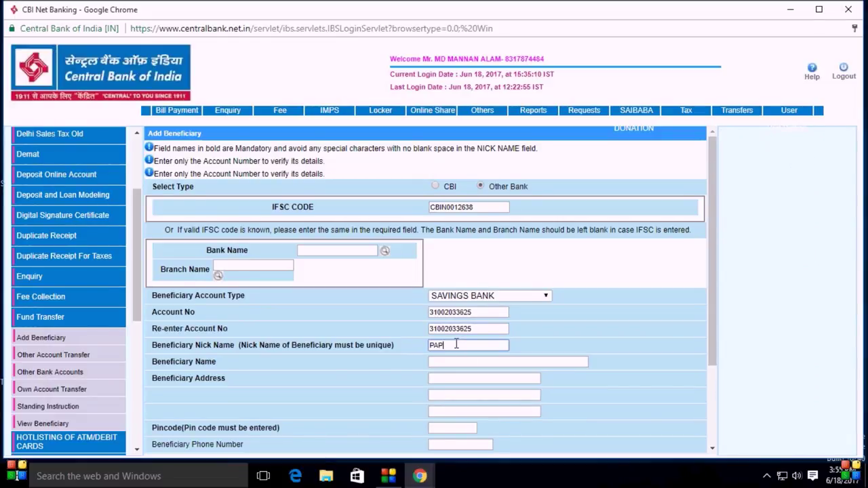
left_click(451, 362)
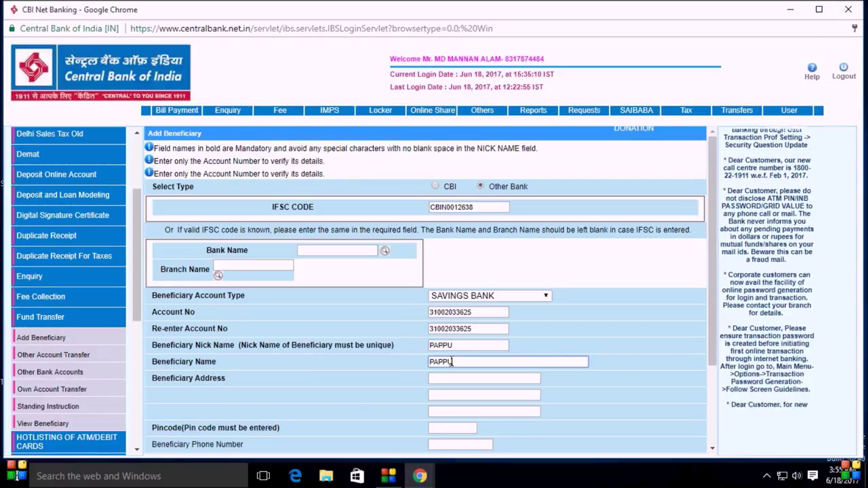
type("KUMAR")
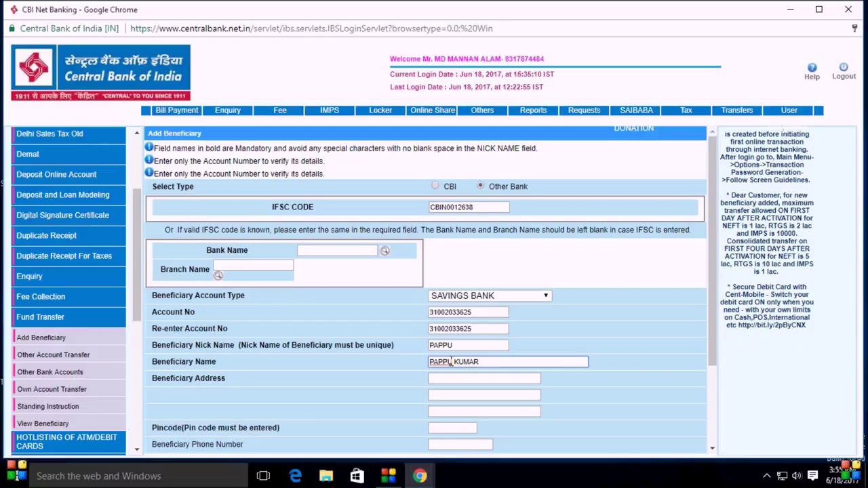
left_click(467, 379)
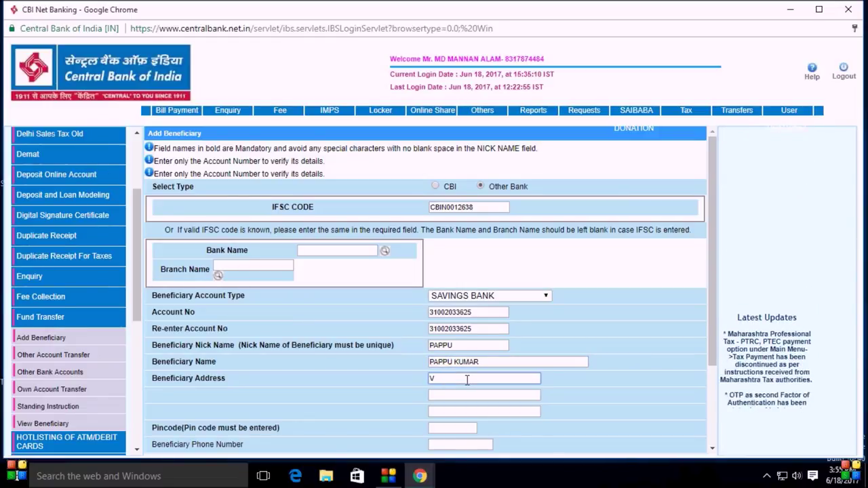
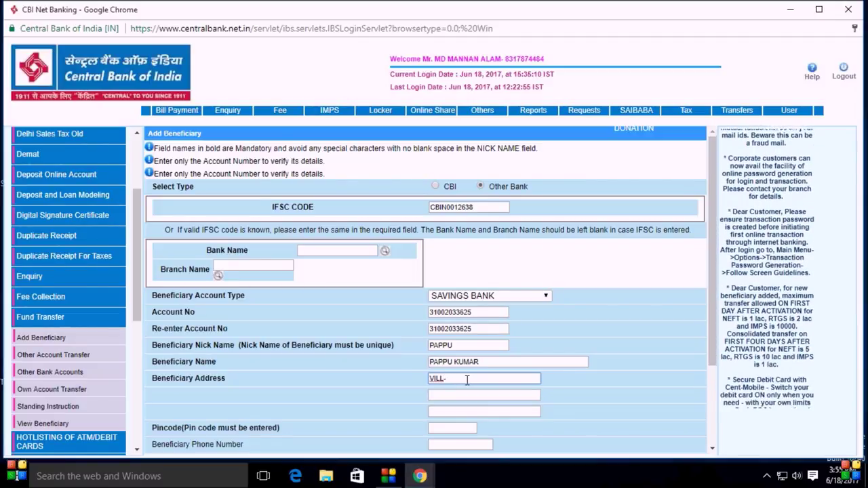
left_click(461, 393)
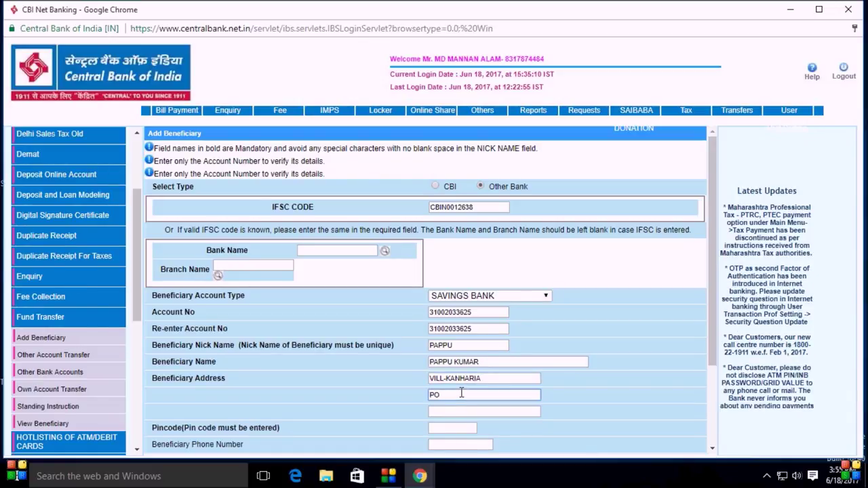
left_click(461, 412)
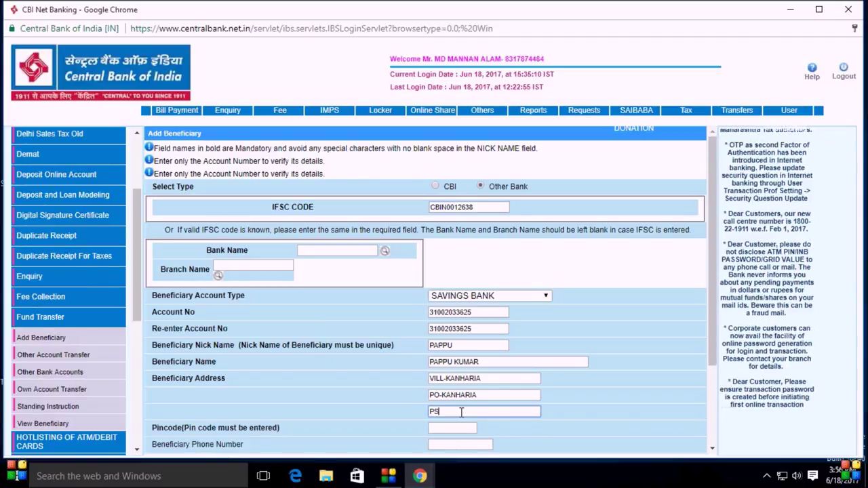
key("BackSpace")
key("BackSpace")
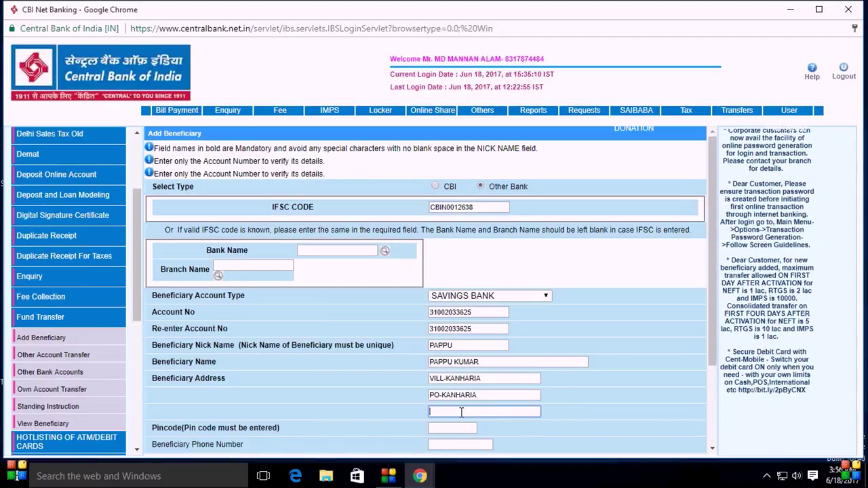
type("PURNEA")
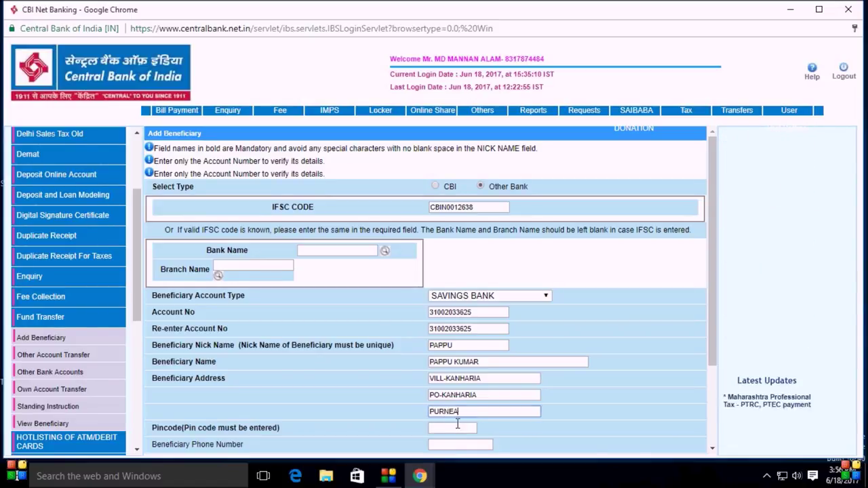
left_click(457, 426)
type("85431")
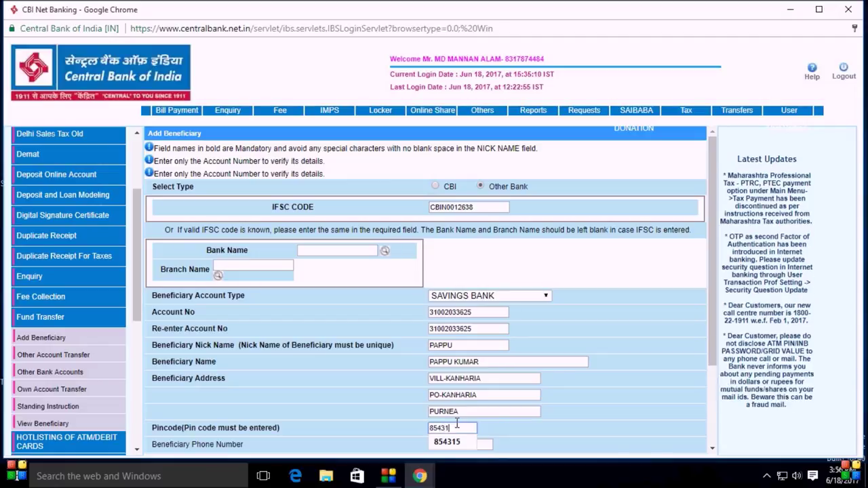
type("5")
Step: Accept the suggested pincode and enter the beneficiary's phone number
left_click(445, 442)
scroll(487, 429, "down", 1)
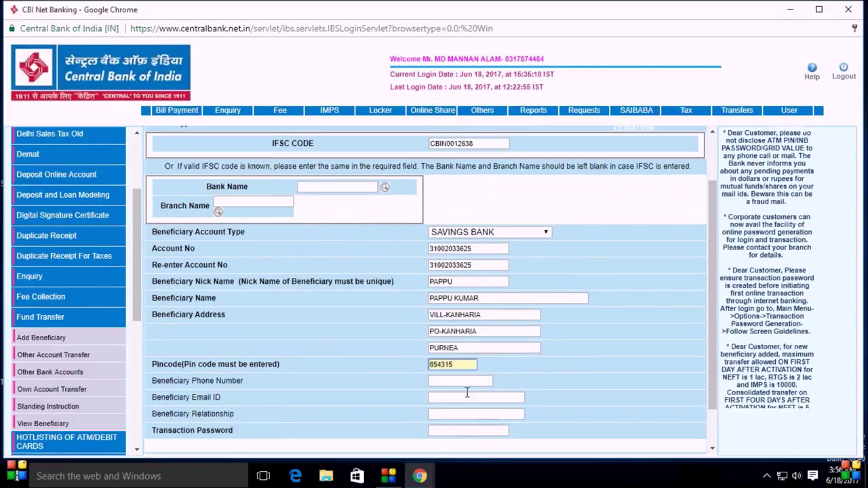
left_click(455, 381)
type("99398056")
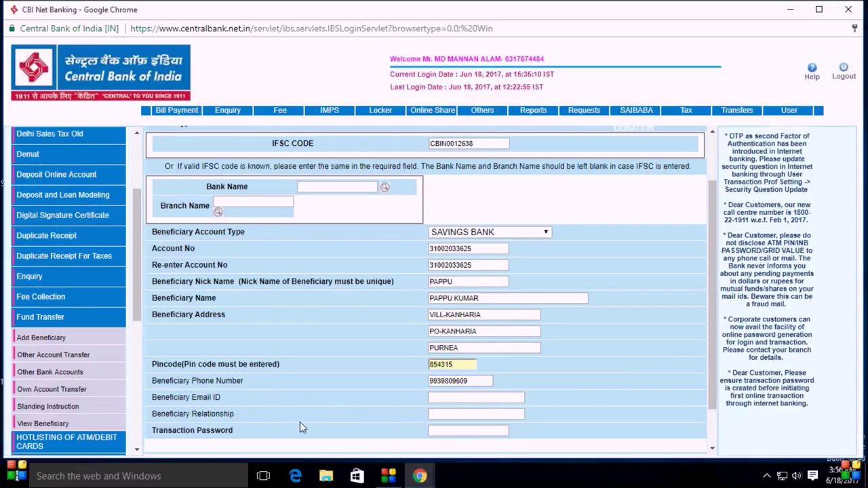
Step: Set the beneficiary relationship to PATNER, leaving the email field empty
left_click(457, 413)
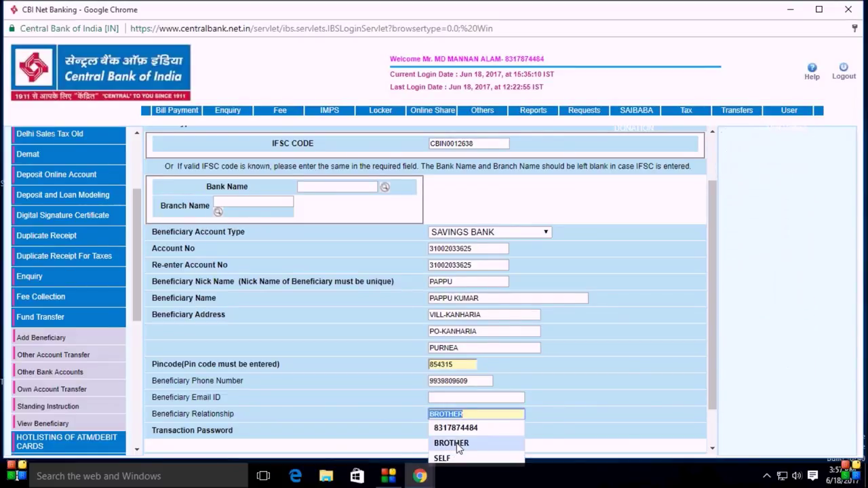
left_click(456, 397)
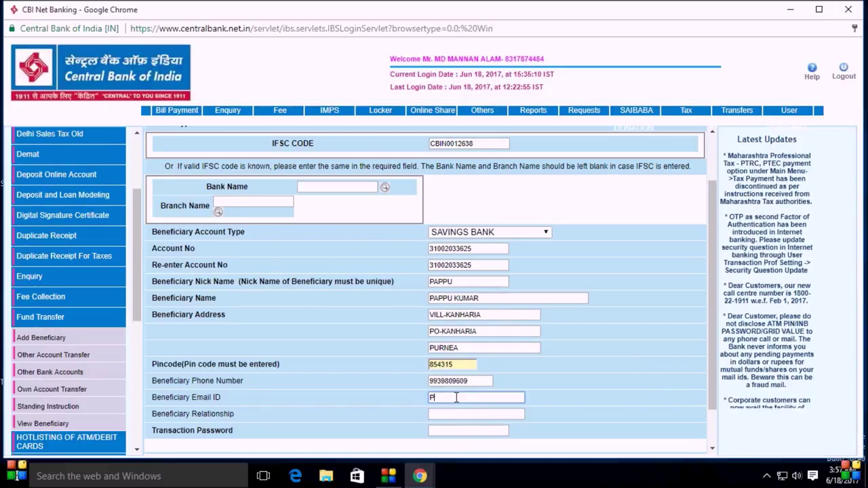
type("PATNER")
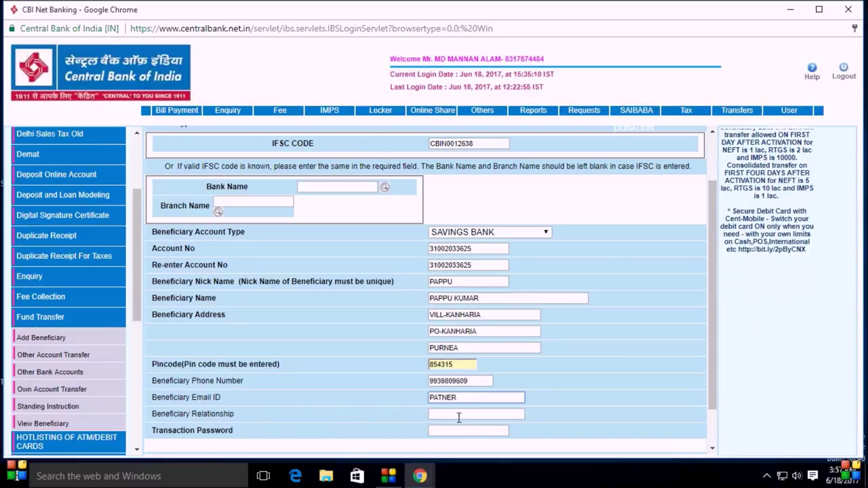
key("BackSpace")
key("BackSpace")
key("BackSpace")
key("BackSpace")
key("BackSpace")
key("BackSpace")
left_click(450, 413)
type("PATNER")
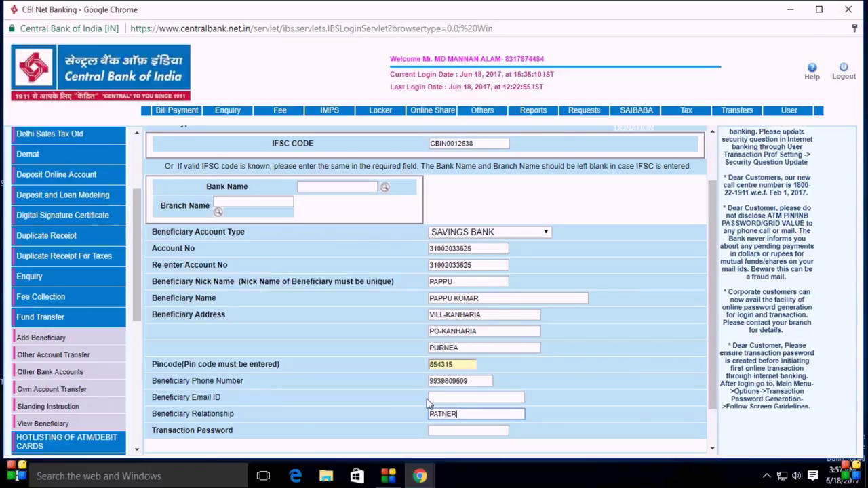
Step: Enter the transaction password on the beneficiary form
left_click(456, 430)
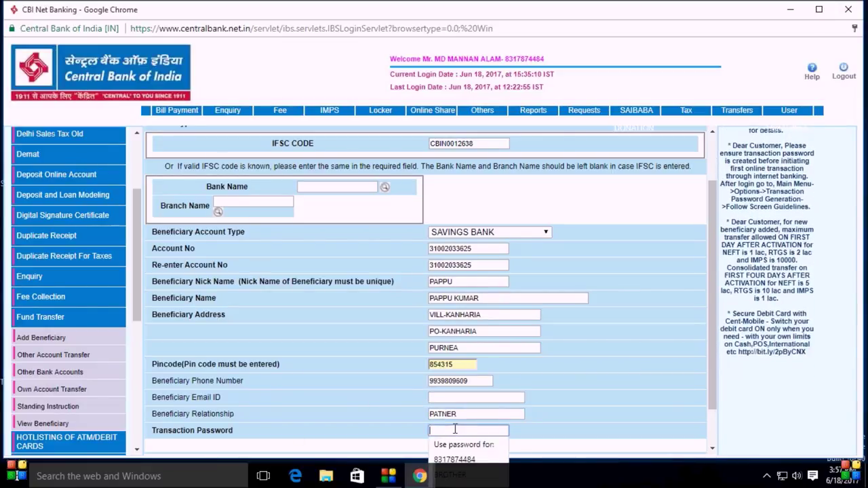
type("•••••")
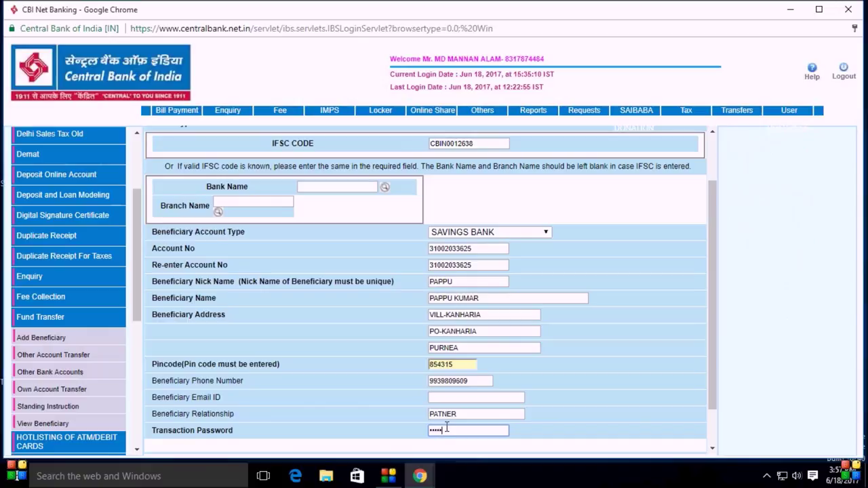
key("BackSpace")
key("BackSpace")
key("BackSpace")
key("BackSpace")
key("BackSpace")
key("BackSpace")
type("••••")
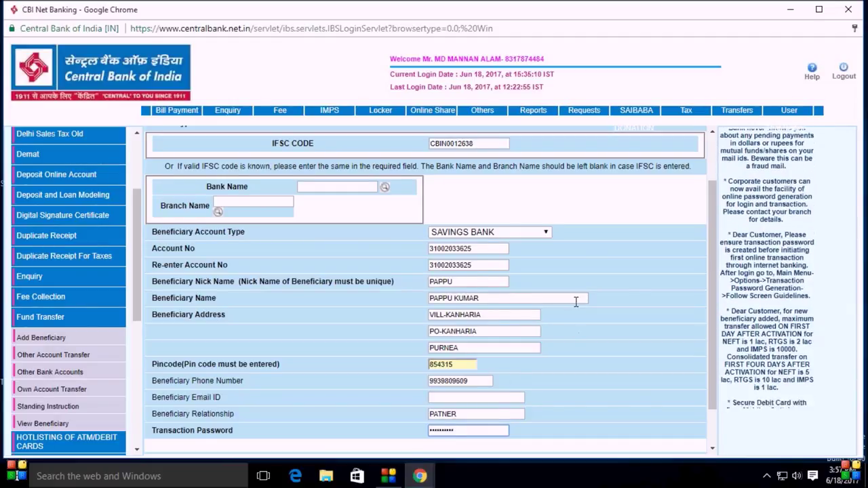
scroll(579, 308, "down", 1)
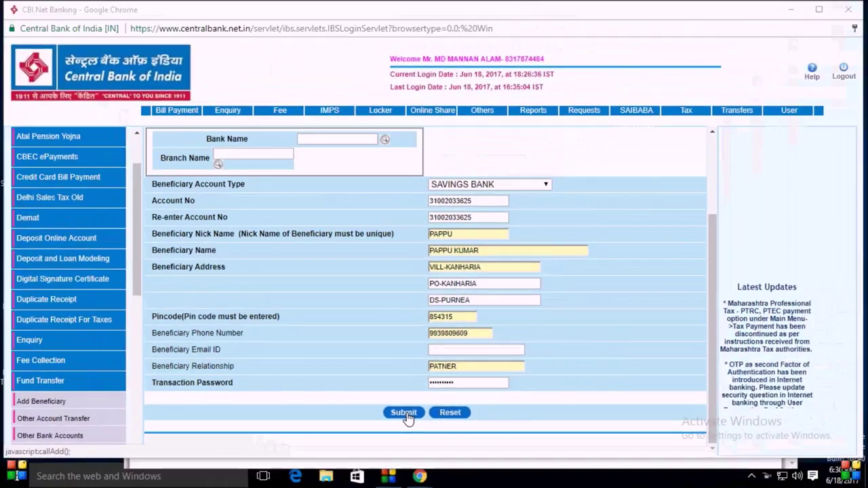
Step: Submit the beneficiary form and confirm the details on the review page
left_click(432, 339)
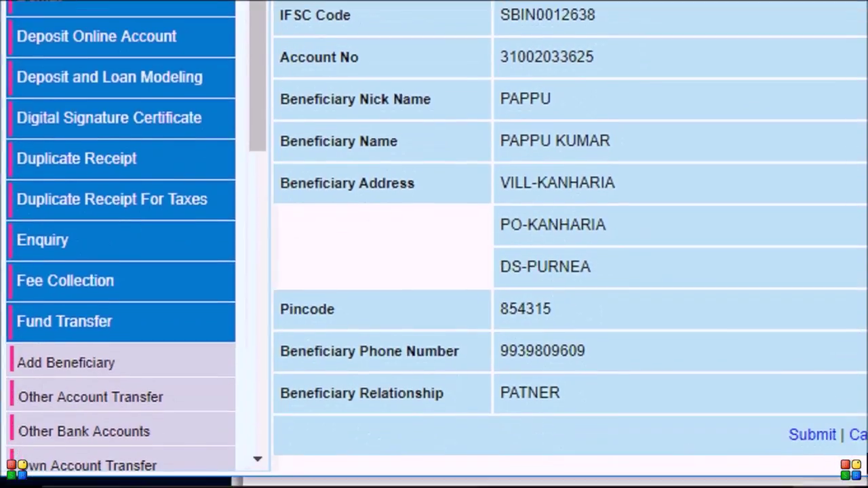
scroll(760, 434, "down", 1)
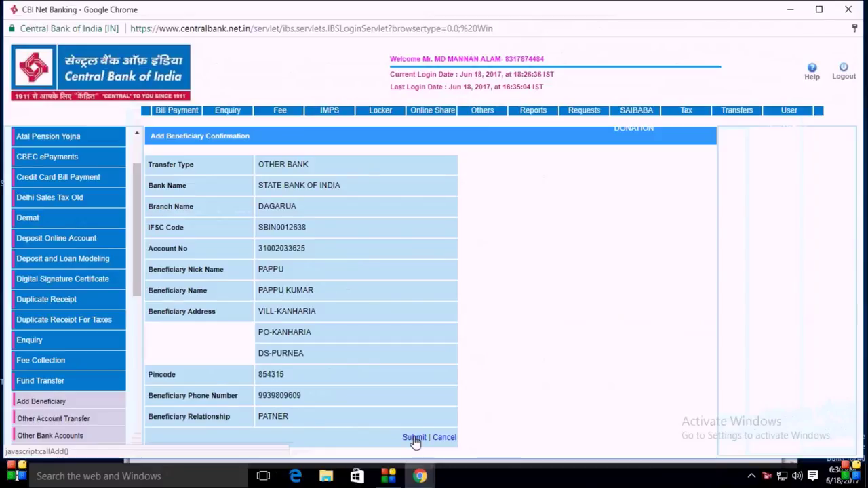
left_click(725, 390)
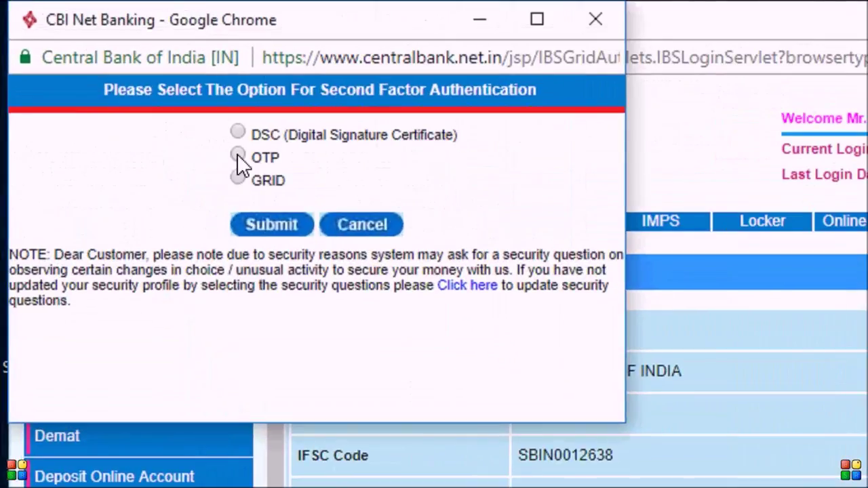
Step: Choose OTP as second factor, enter and submit the OTP, and accept Chrome's password update
left_click(238, 155)
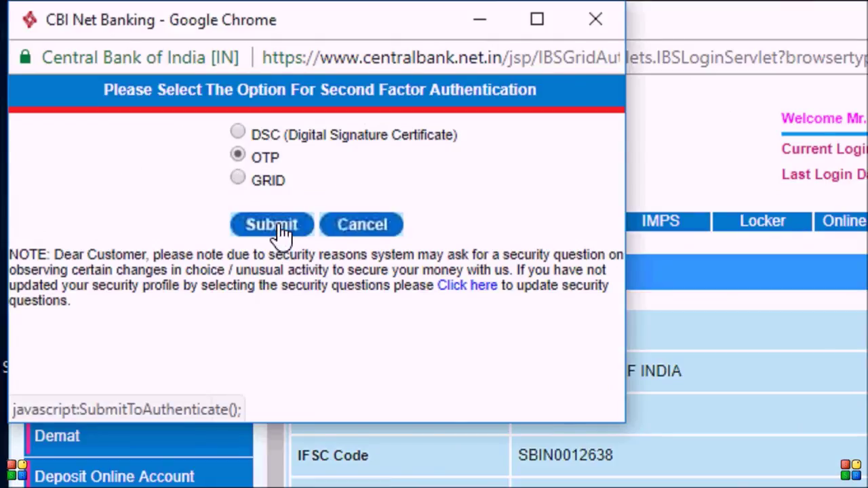
left_click(272, 225)
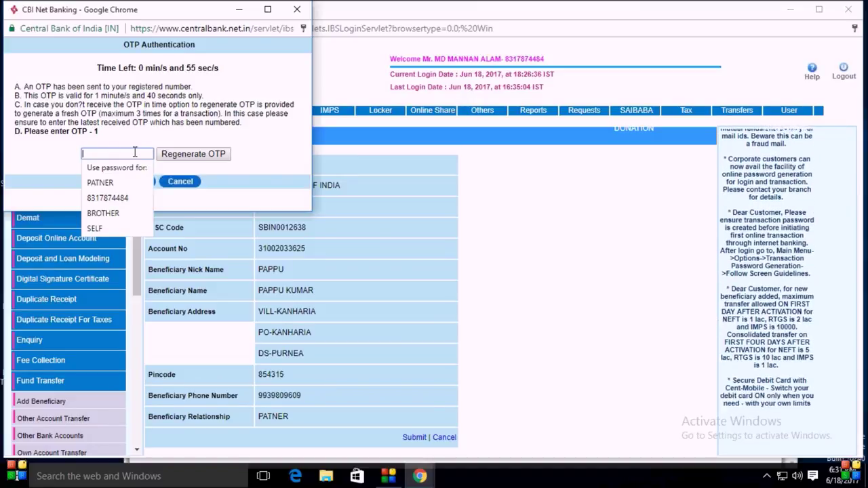
type("1234")
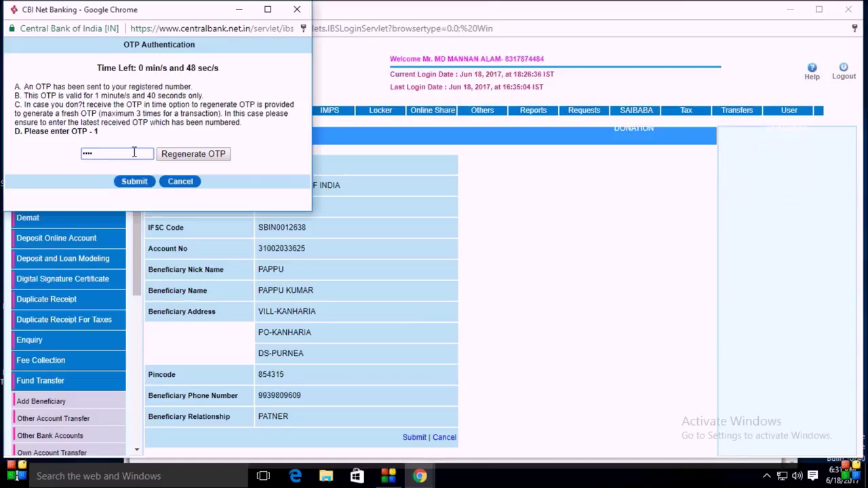
type("56")
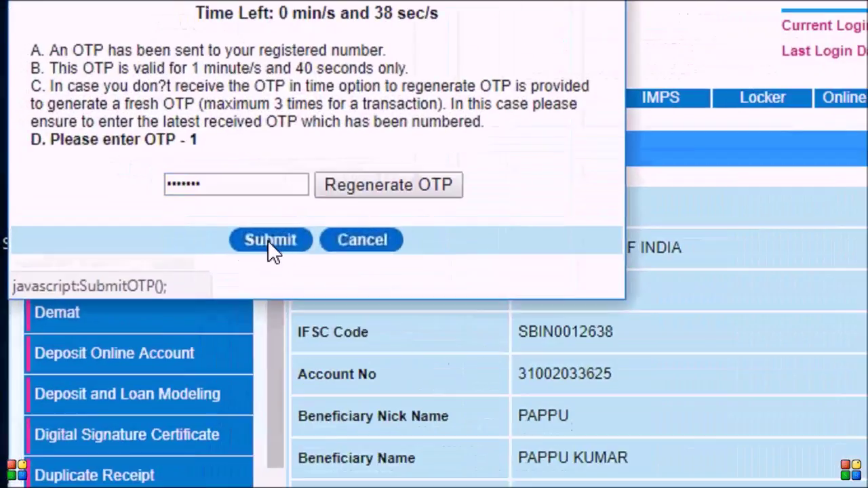
left_click(269, 242)
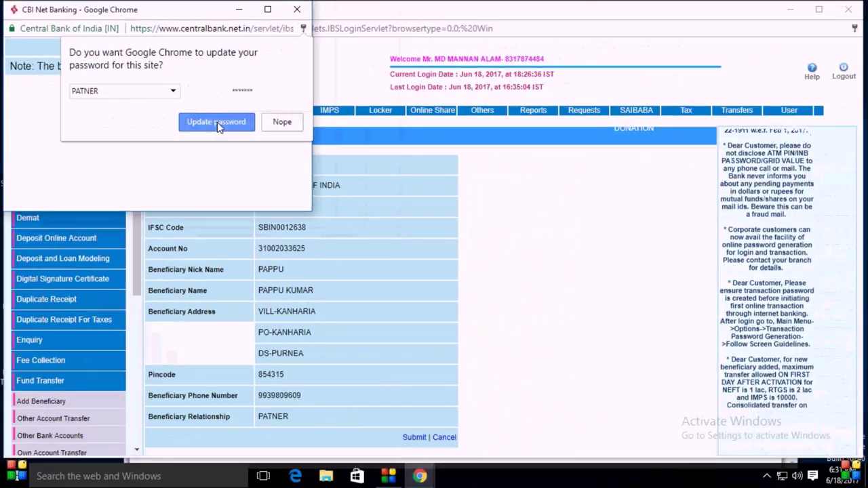
left_click(217, 123)
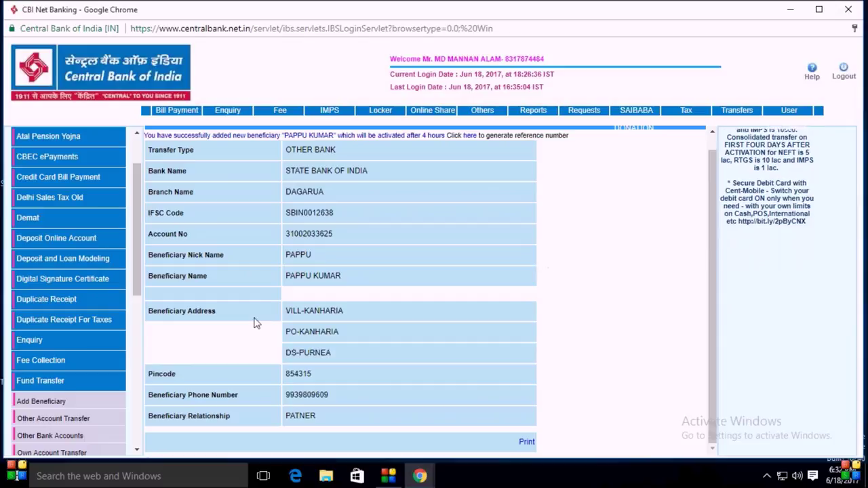
Step: Open Fund Transfer > View Beneficiary, select the activated beneficiary, and open it with Modify
scroll(110, 373, "down", 2)
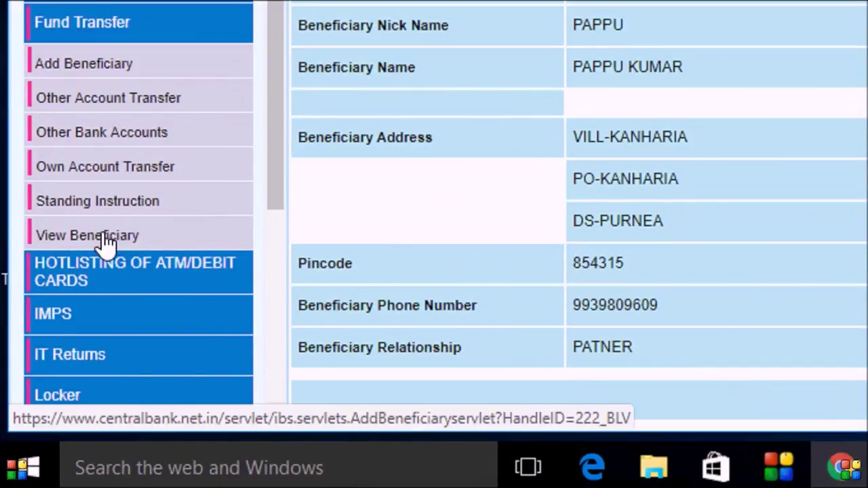
left_click(120, 245)
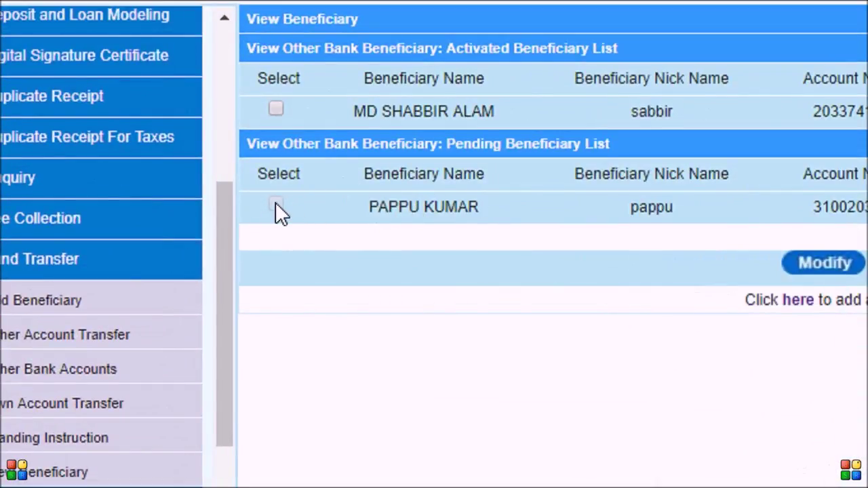
left_click(294, 208)
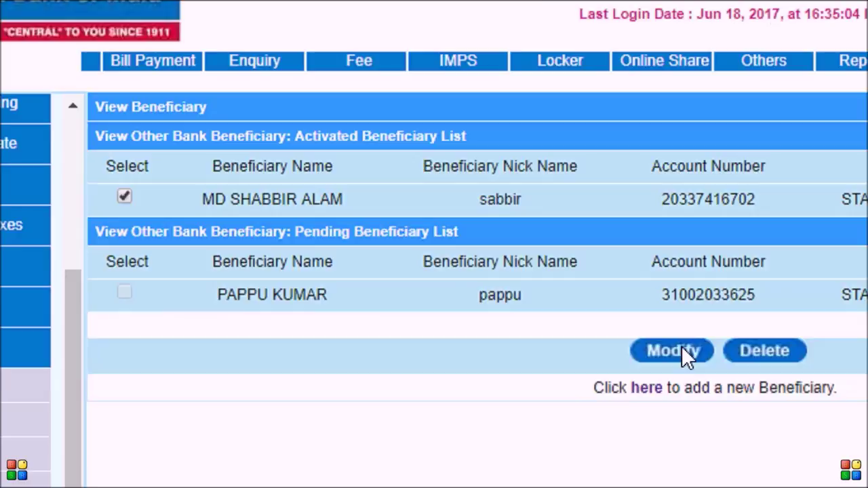
left_click(723, 356)
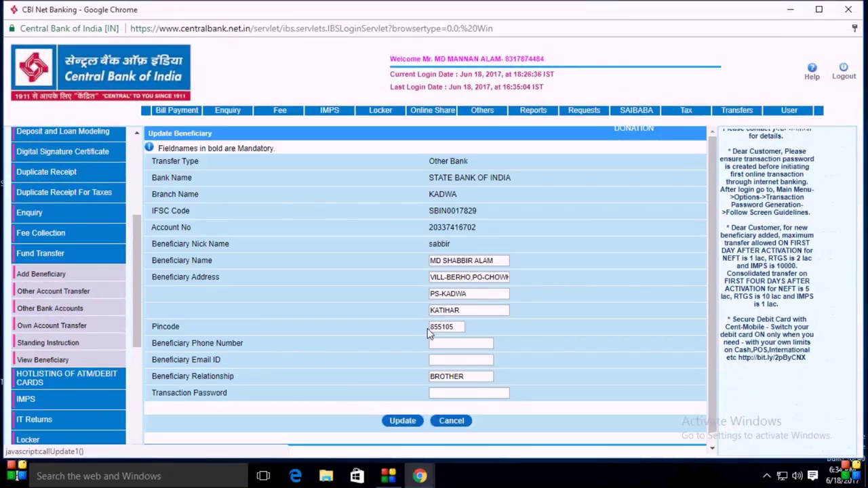